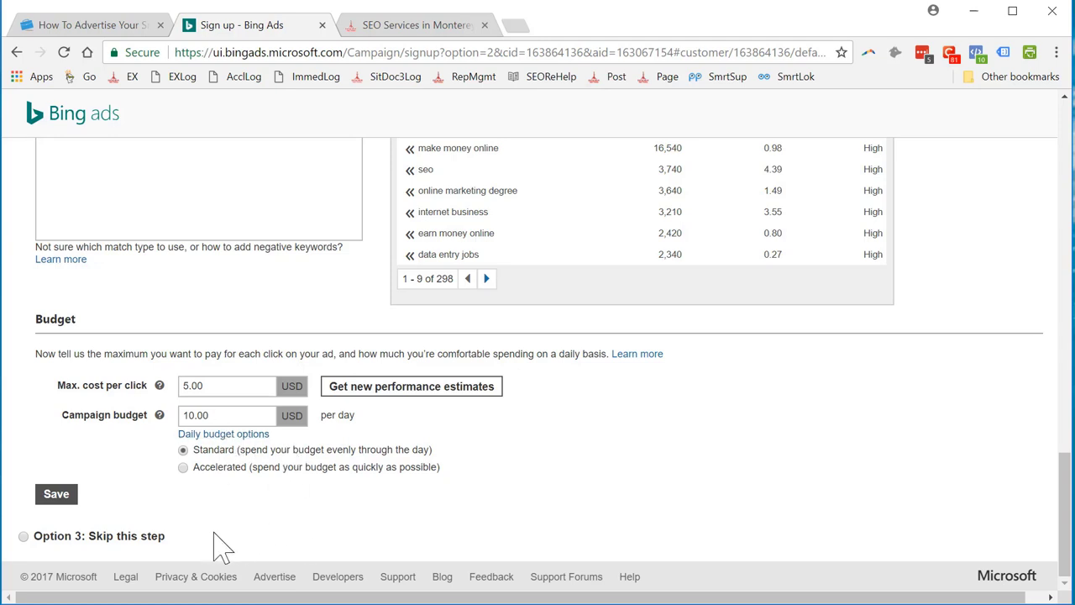
Save the campaign budget settings and sign in with the account username and password.
{"action": "left_click", "coordinate": [56, 496]}
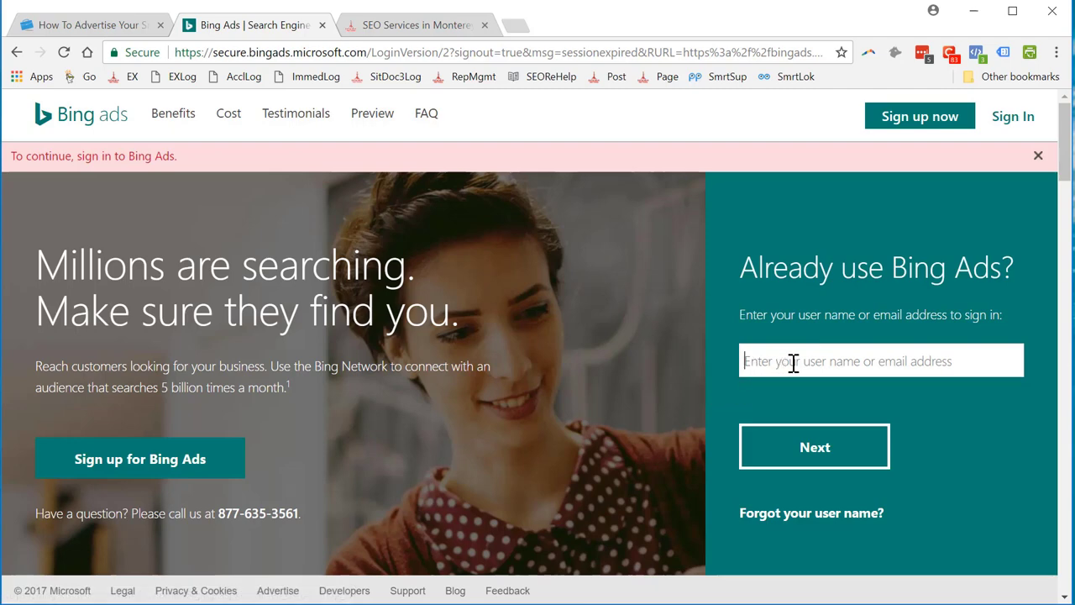
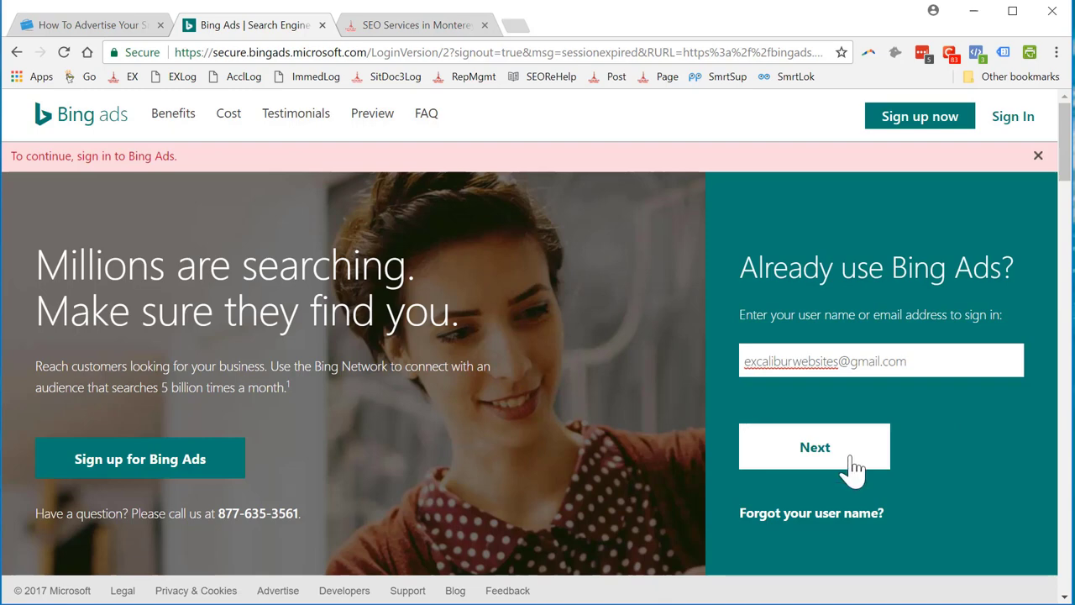
{"action": "left_click", "coordinate": [823, 462]}
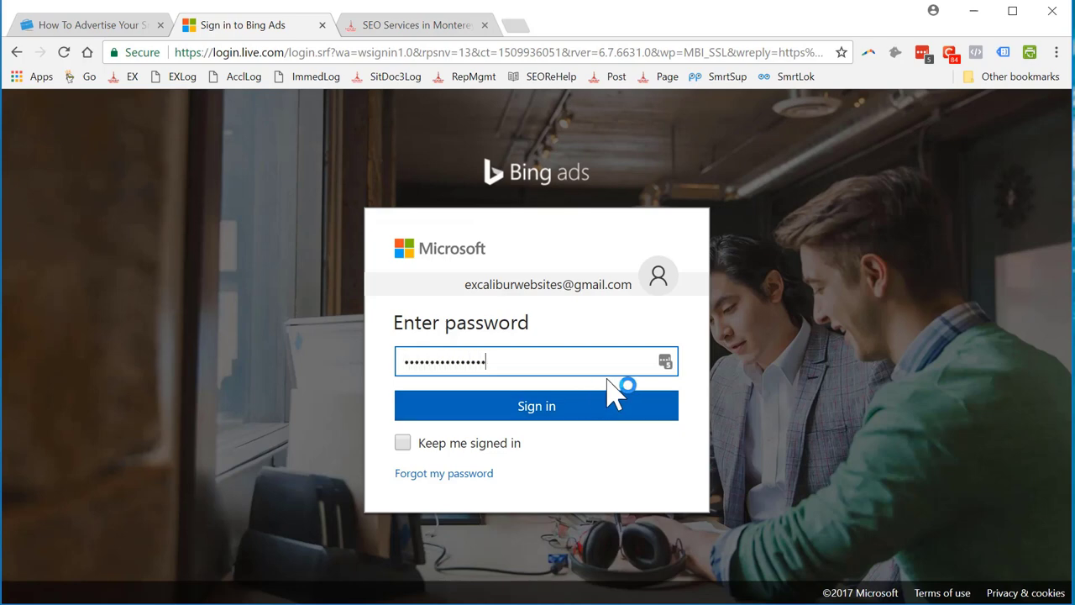
{"action": "left_click", "coordinate": [541, 416]}
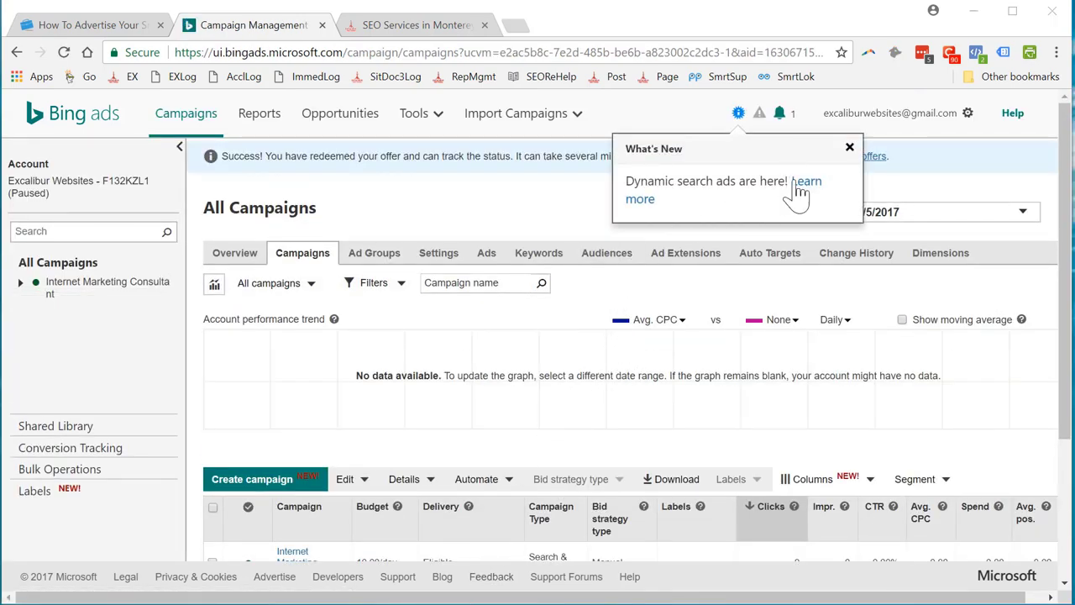
Dismiss What's New, browse Ad Groups, then show the All Campaigns settings overview.
{"action": "left_click", "coordinate": [850, 148]}
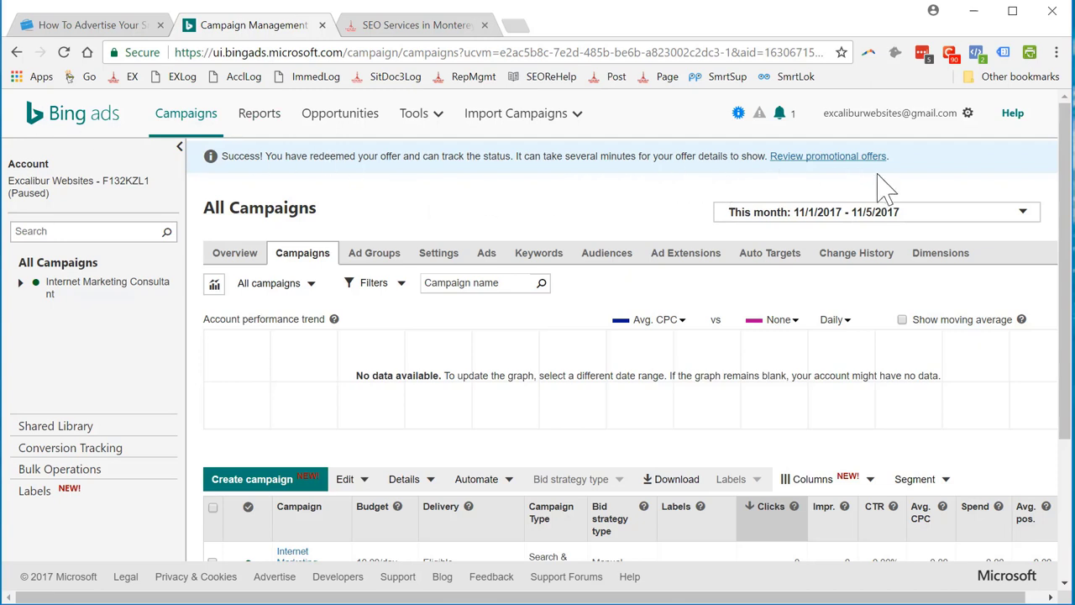
{"action": "left_click_drag", "start_coordinate": [1065, 208], "coordinate": [1060, 225]}
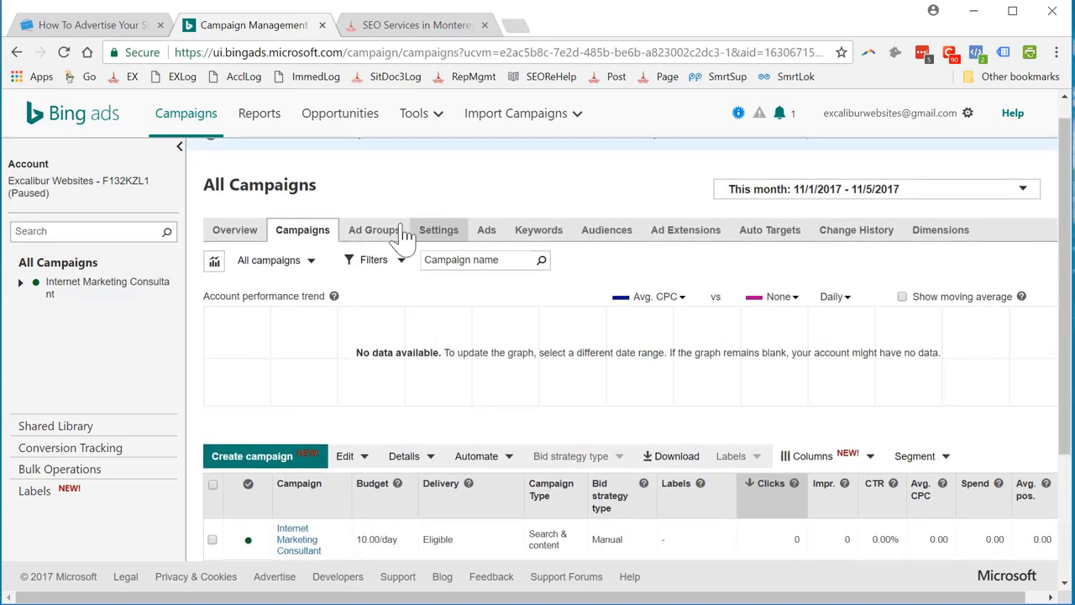
{"action": "left_click", "coordinate": [375, 235]}
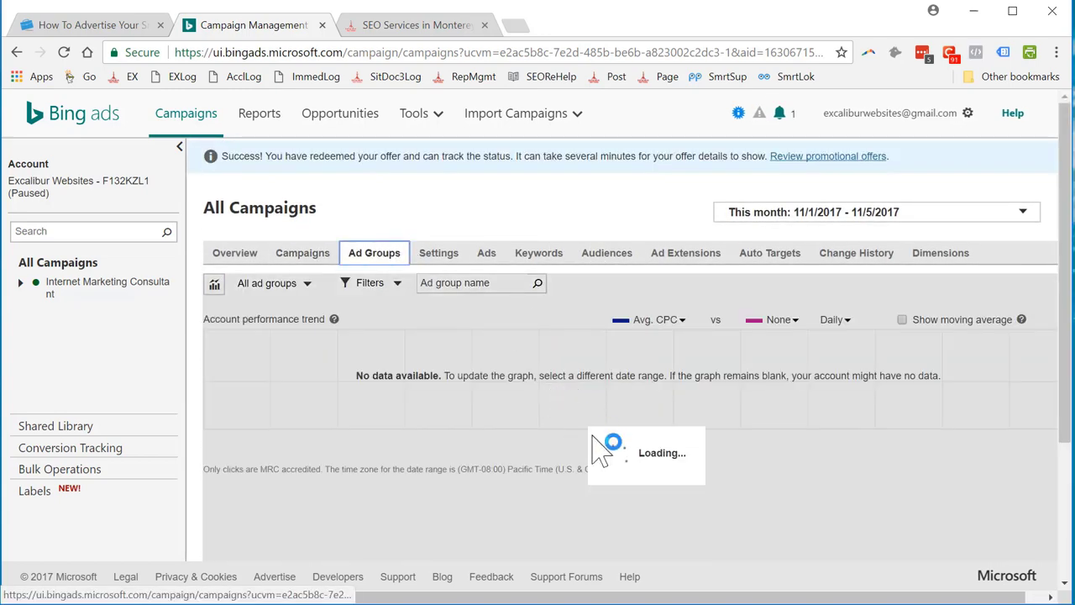
{"action": "scroll", "coordinate": [531, 454], "scroll_direction": "down", "scroll_amount": 1}
{"action": "scroll", "coordinate": [531, 454], "scroll_direction": "down", "scroll_amount": 1}
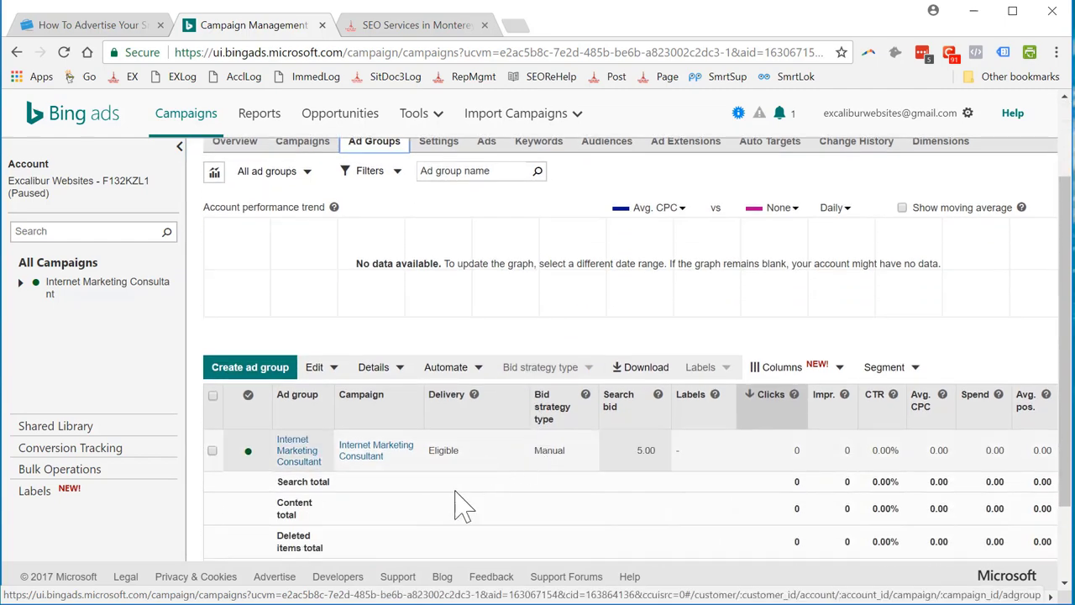
{"action": "scroll", "coordinate": [477, 225], "scroll_direction": "up", "scroll_amount": 1}
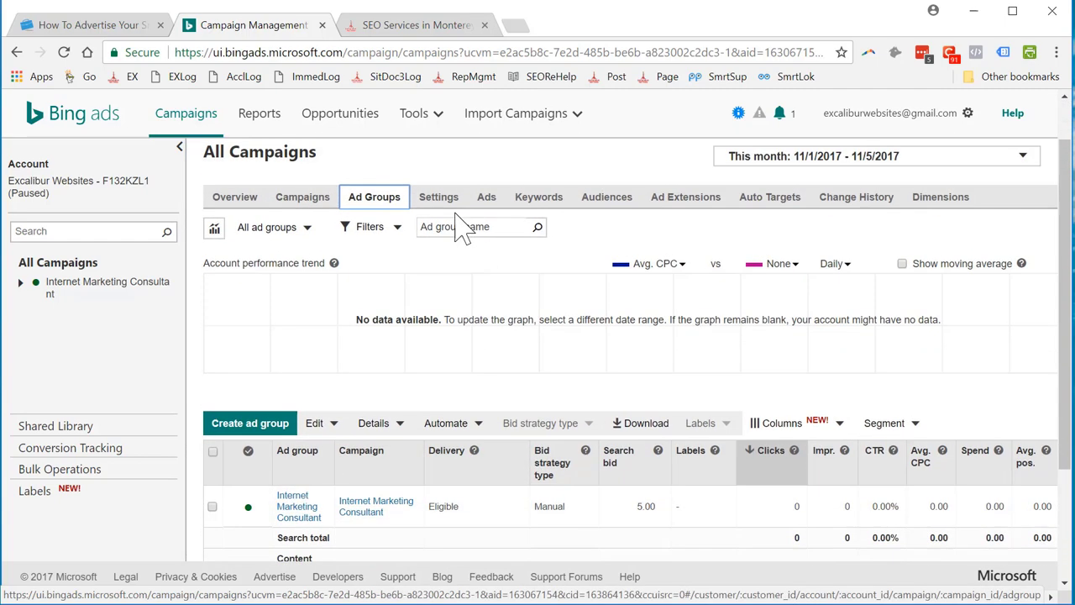
{"action": "left_click", "coordinate": [440, 200]}
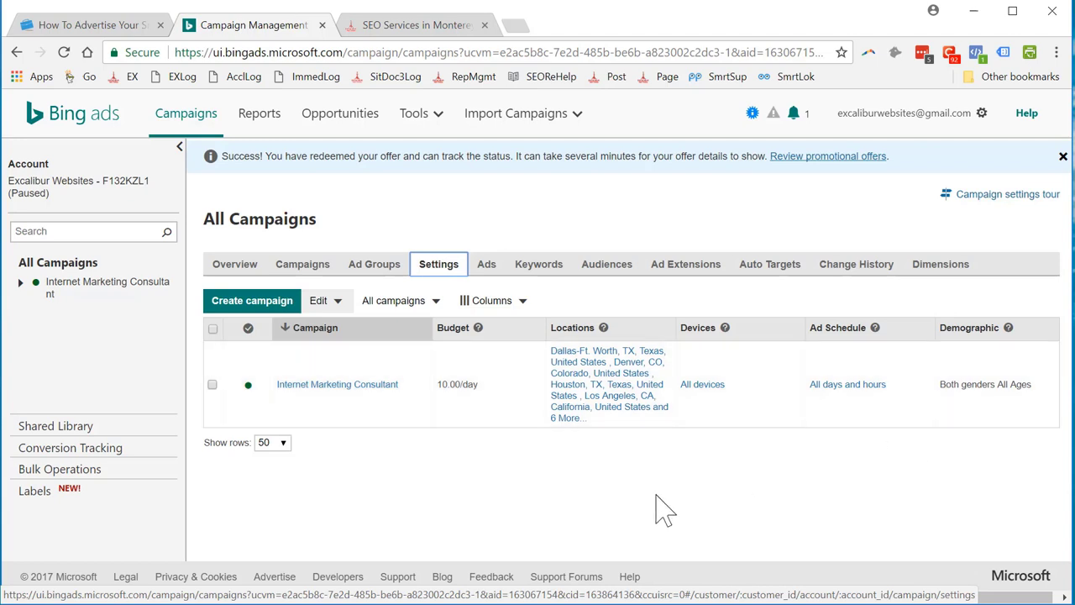
Change the Internet Marketing Consultant campaign's bid strategy to Enhanced CPC and save it.
{"action": "left_click", "coordinate": [708, 387]}
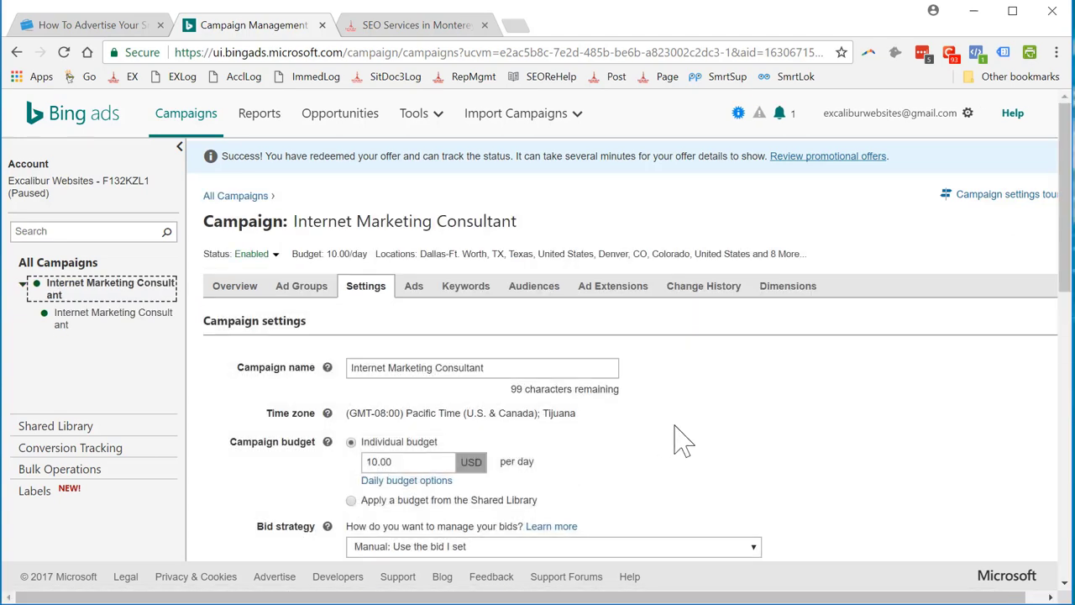
{"action": "scroll", "coordinate": [687, 440], "scroll_direction": "down", "scroll_amount": 2}
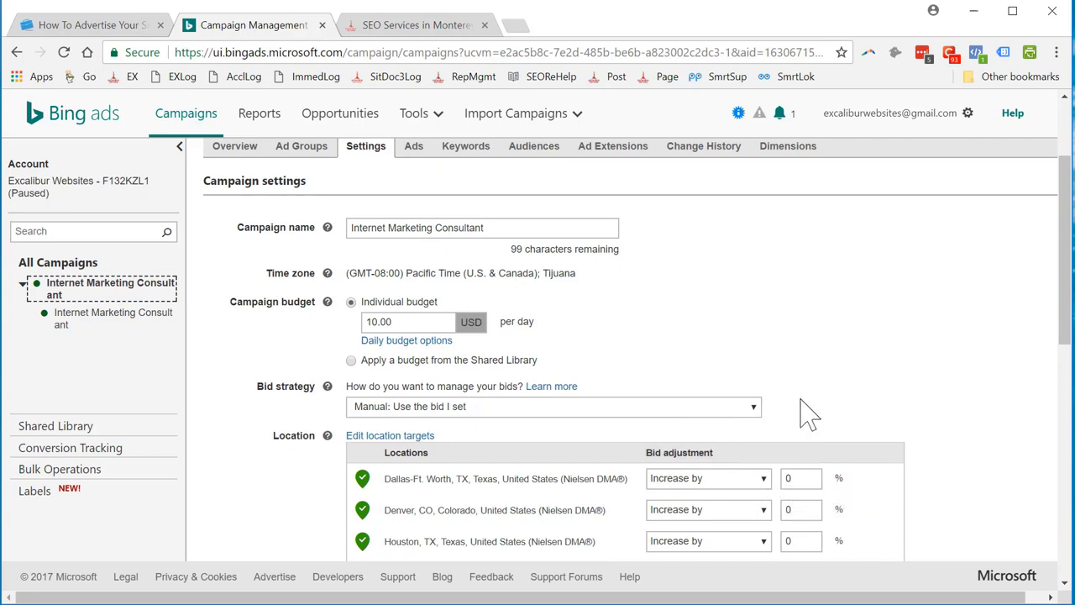
{"action": "left_click", "coordinate": [754, 408]}
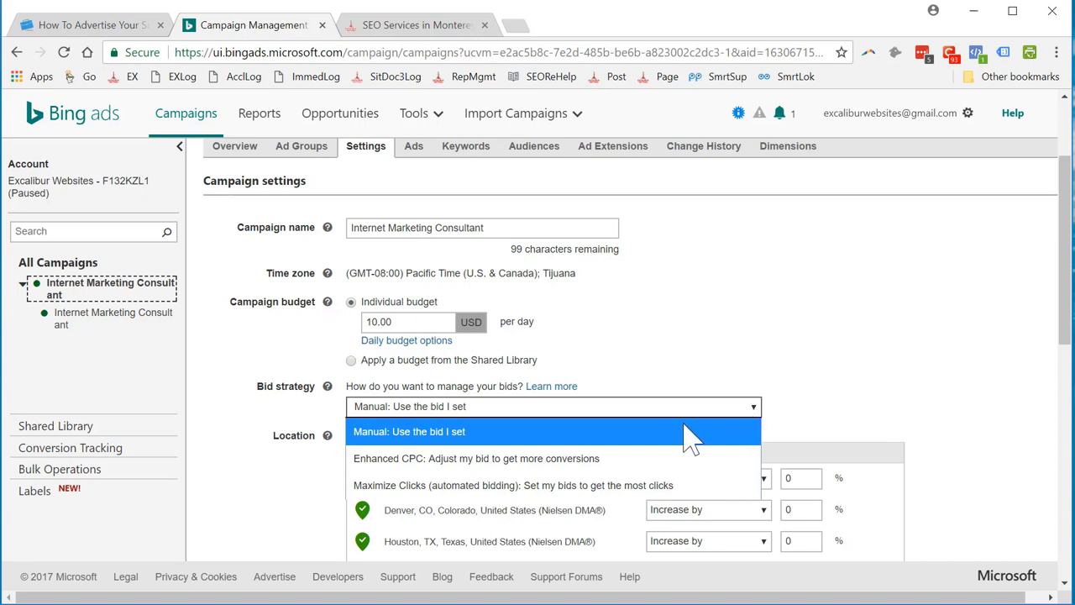
{"action": "left_click", "coordinate": [590, 461]}
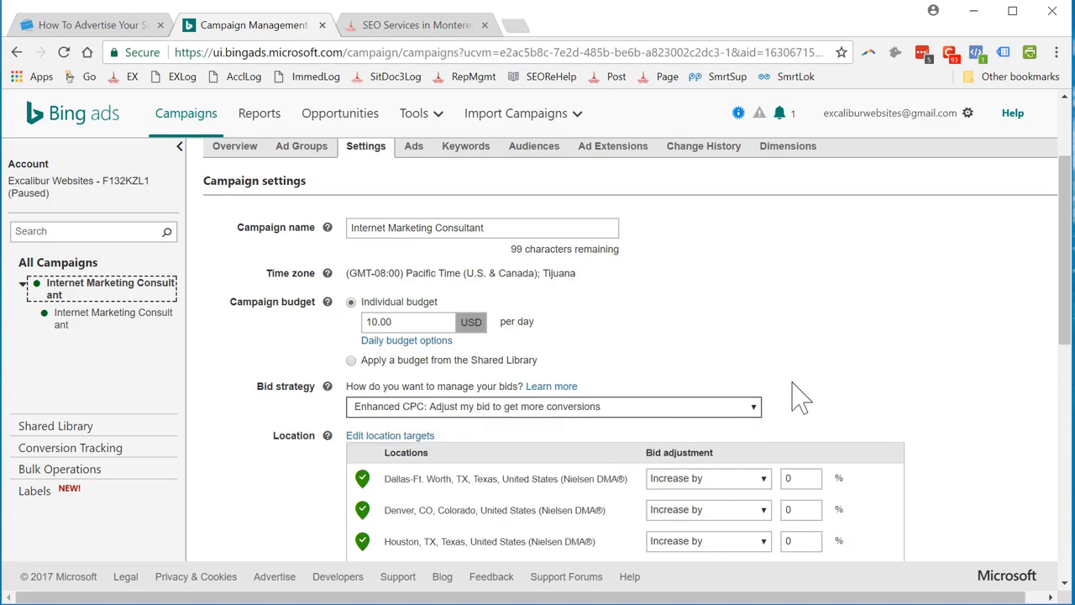
{"action": "scroll", "coordinate": [863, 380], "scroll_direction": "down", "scroll_amount": 2}
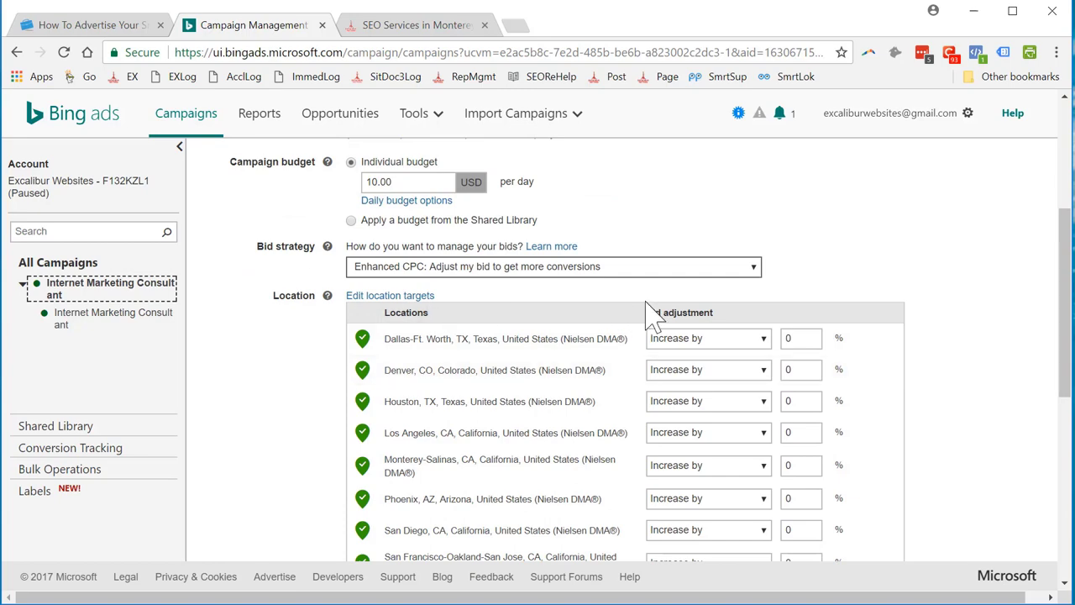
{"action": "scroll", "coordinate": [856, 362], "scroll_direction": "down", "scroll_amount": 4}
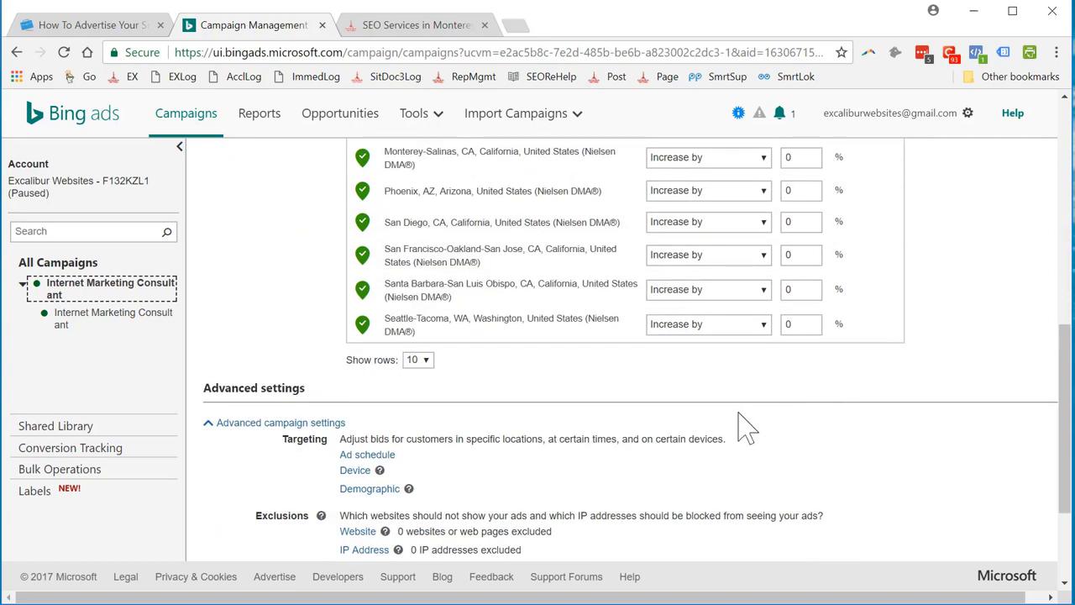
{"action": "scroll", "coordinate": [739, 471], "scroll_direction": "down", "scroll_amount": 2}
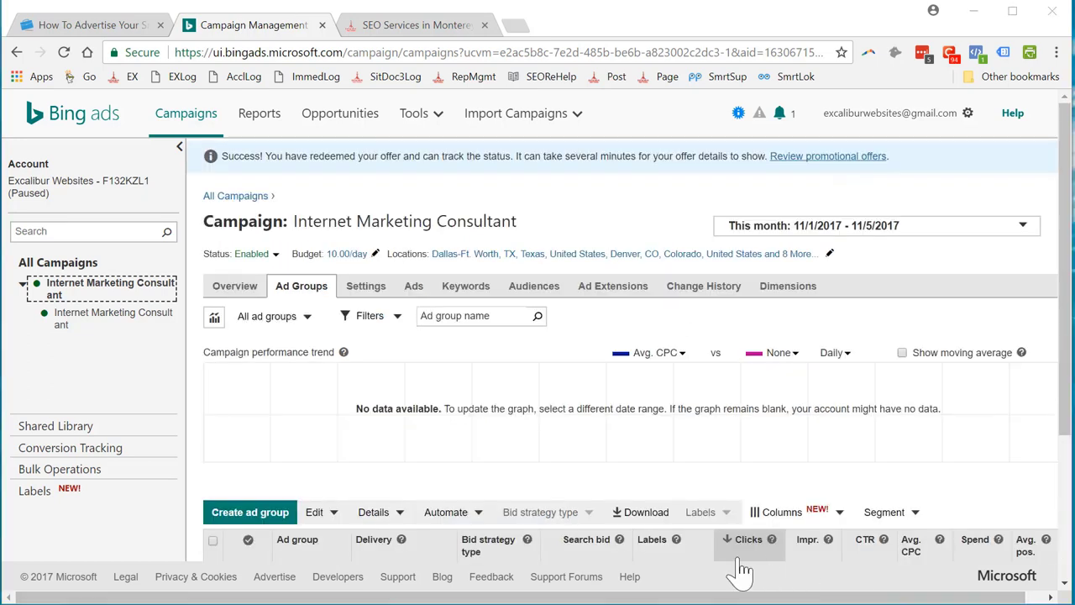
Return to the campaign settings form, then scroll through the campaign's Ads list.
{"action": "left_click", "coordinate": [367, 289]}
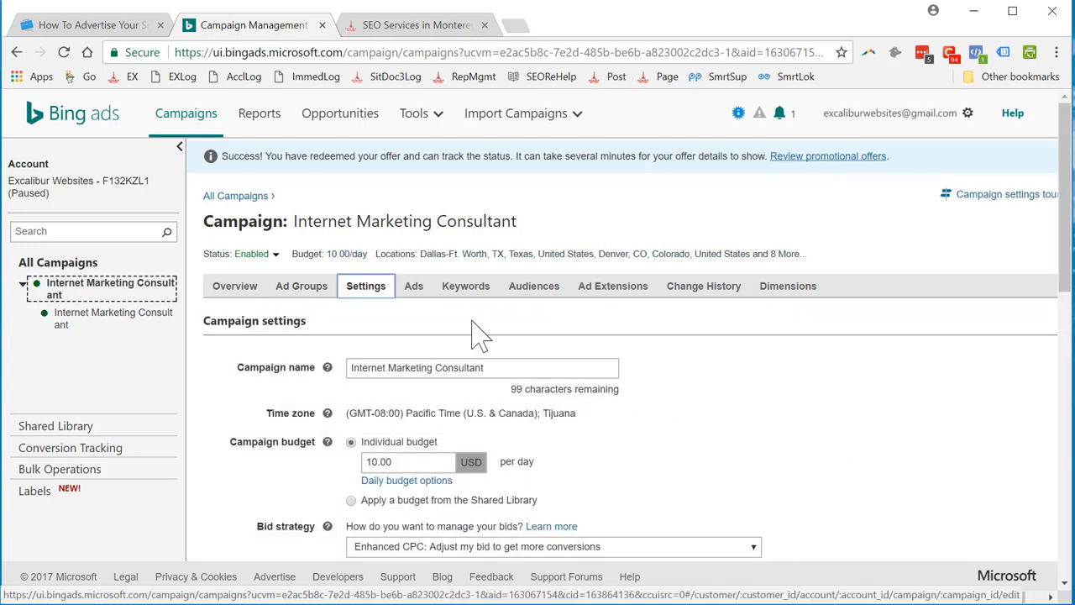
{"action": "left_click", "coordinate": [416, 290]}
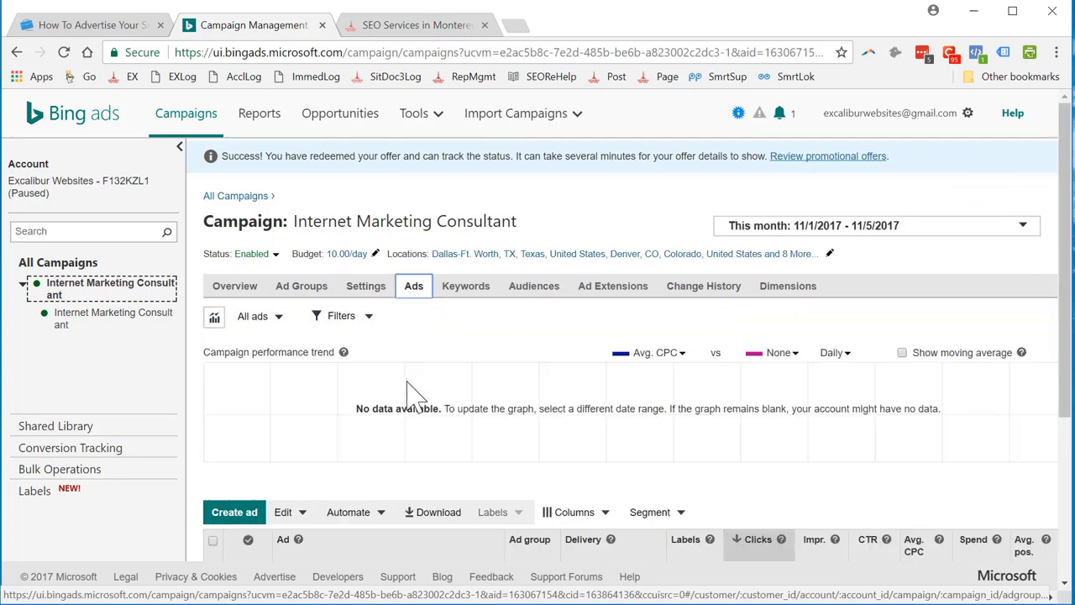
{"action": "scroll", "coordinate": [621, 462], "scroll_direction": "down", "scroll_amount": 2}
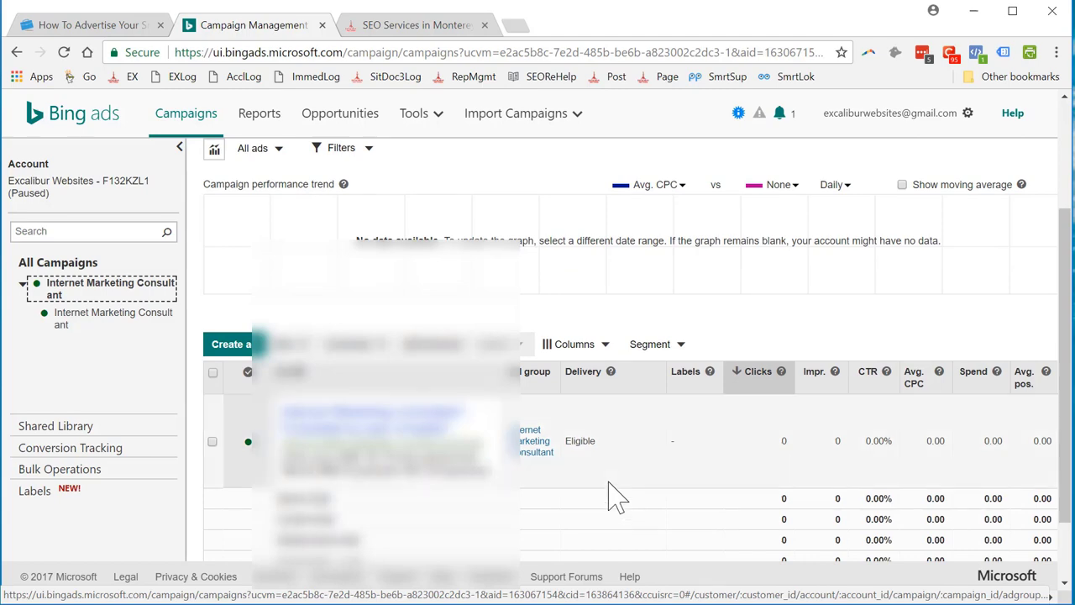
{"action": "scroll", "coordinate": [571, 378], "scroll_direction": "up", "scroll_amount": 2}
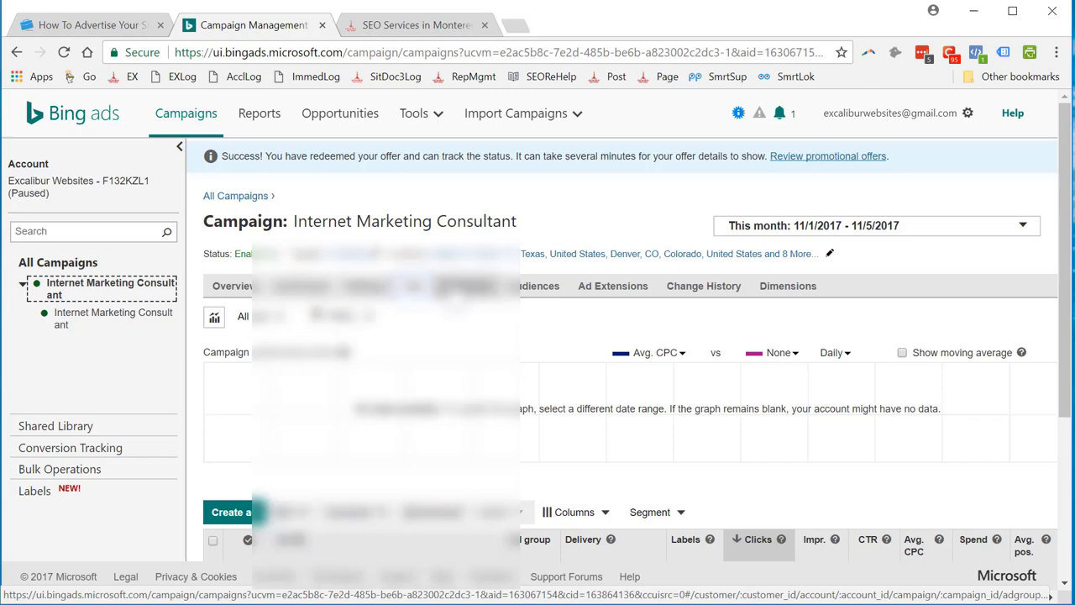
Check the Keywords tab: five phrase-match keywords, each Enhanced CPC with 5.00 bids.
{"action": "left_click", "coordinate": [467, 285]}
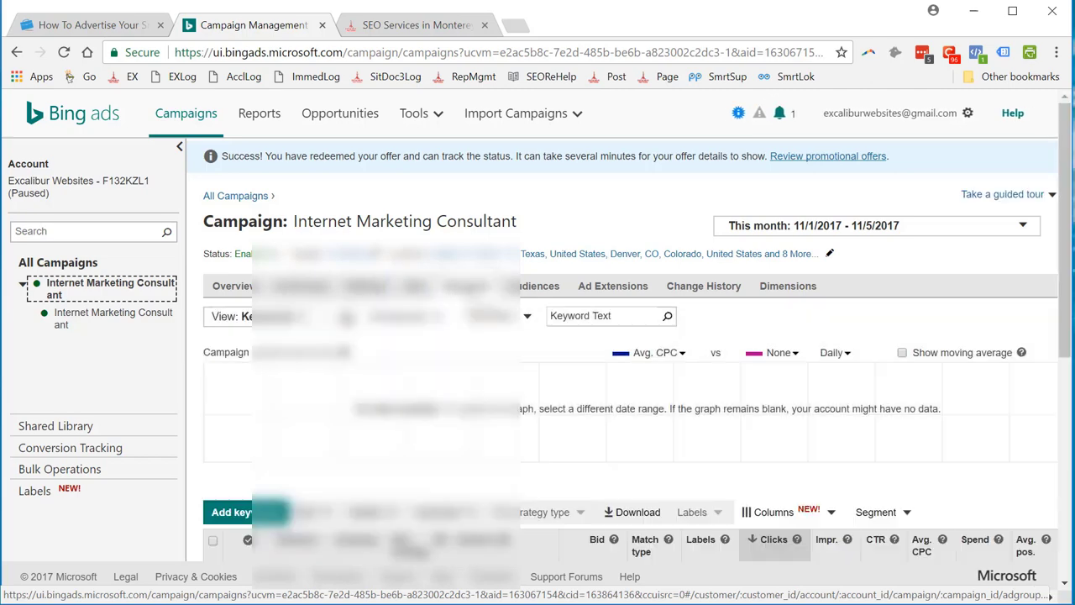
{"action": "scroll", "coordinate": [630, 336], "scroll_direction": "down", "scroll_amount": 2}
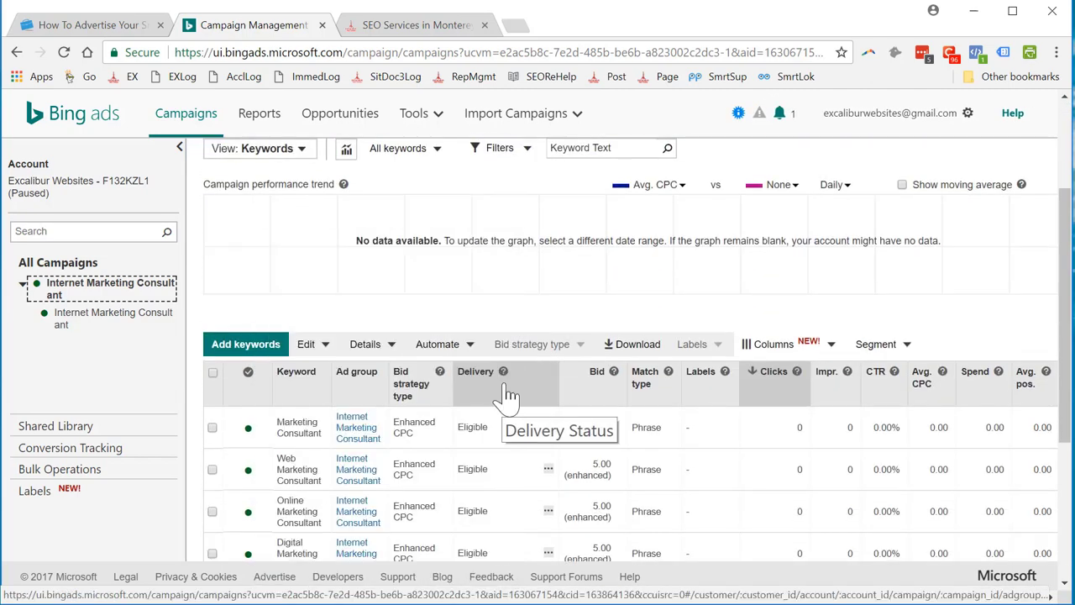
{"action": "scroll", "coordinate": [508, 395], "scroll_direction": "down", "scroll_amount": 2}
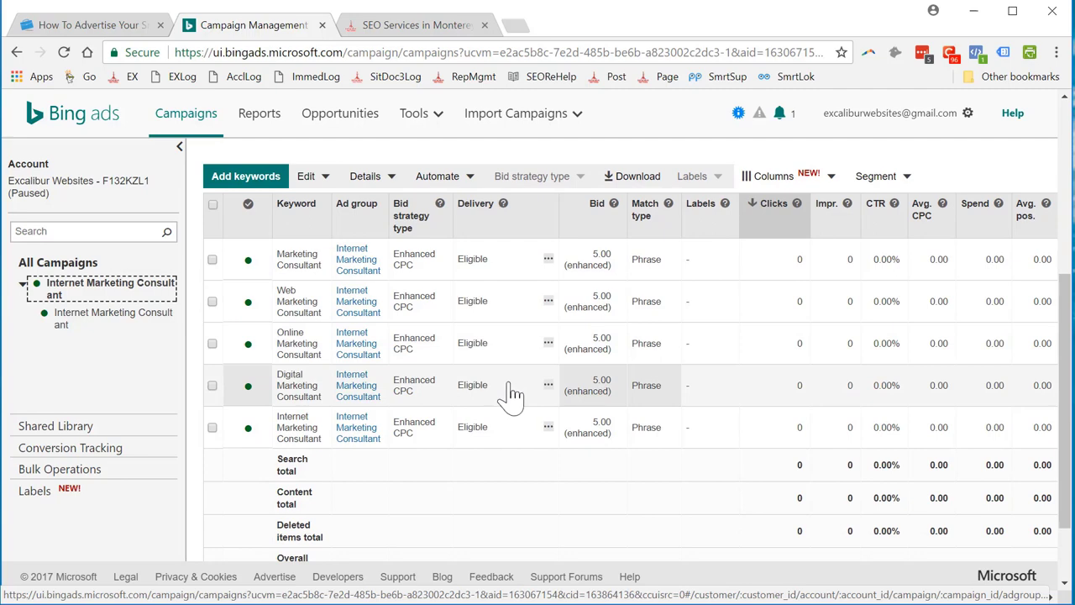
{"action": "scroll", "coordinate": [529, 395], "scroll_direction": "up", "scroll_amount": 4}
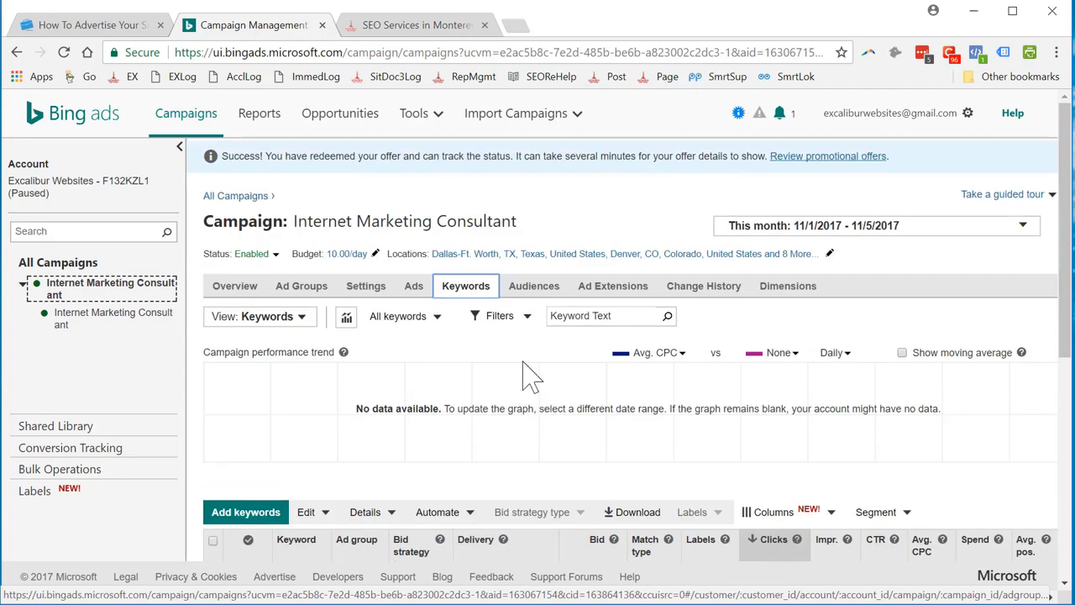
Review the campaign's Audiences tab, confirming no remarketing lists are associated with ad groups.
{"action": "left_click", "coordinate": [543, 288]}
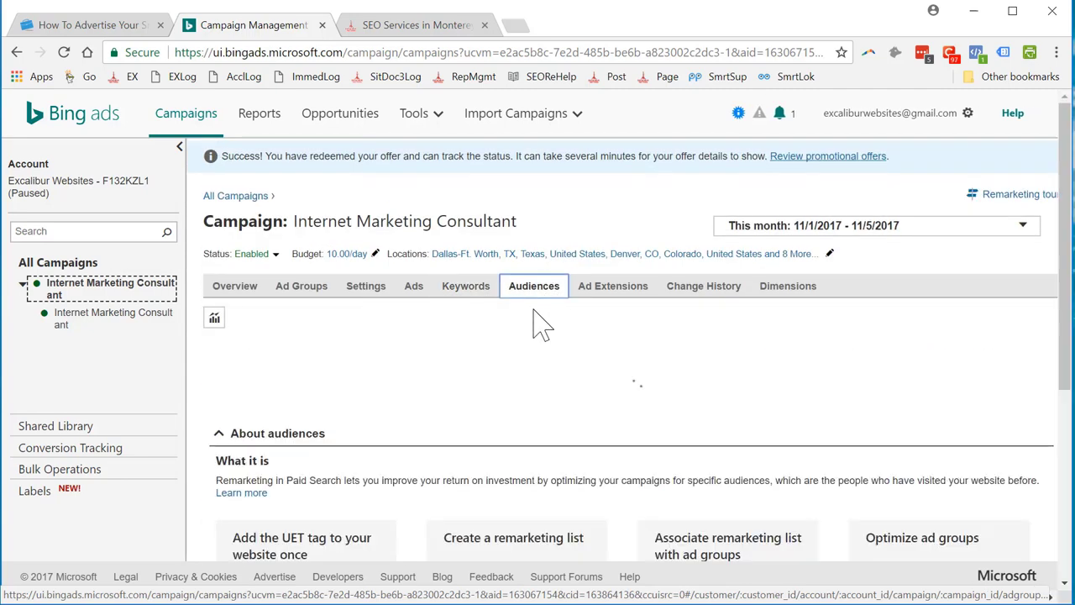
{"action": "scroll", "coordinate": [588, 415], "scroll_direction": "down", "scroll_amount": 5}
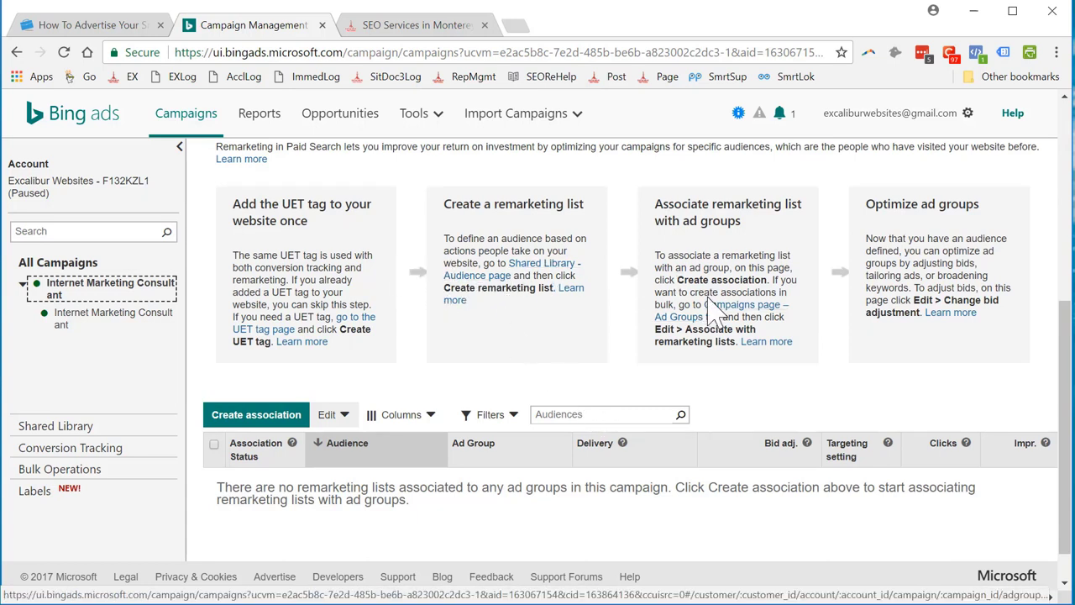
{"action": "scroll", "coordinate": [708, 295], "scroll_direction": "up", "scroll_amount": 5}
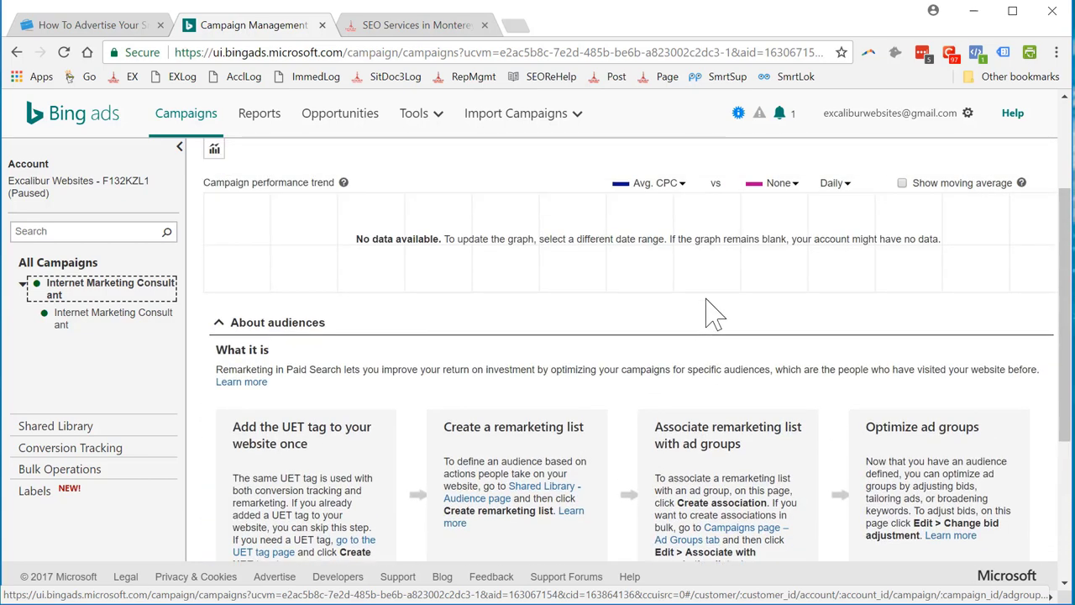
Add and save the callout extension 'Best price guarantee' in the campaign's Ad Extensions.
{"action": "left_click", "coordinate": [603, 288]}
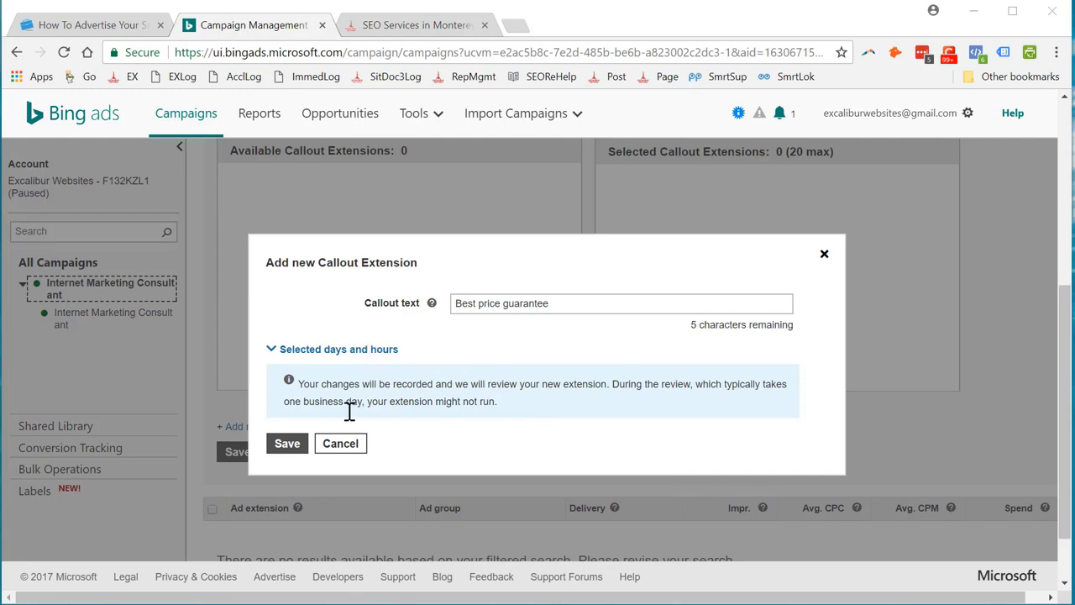
{"action": "left_click", "coordinate": [291, 453]}
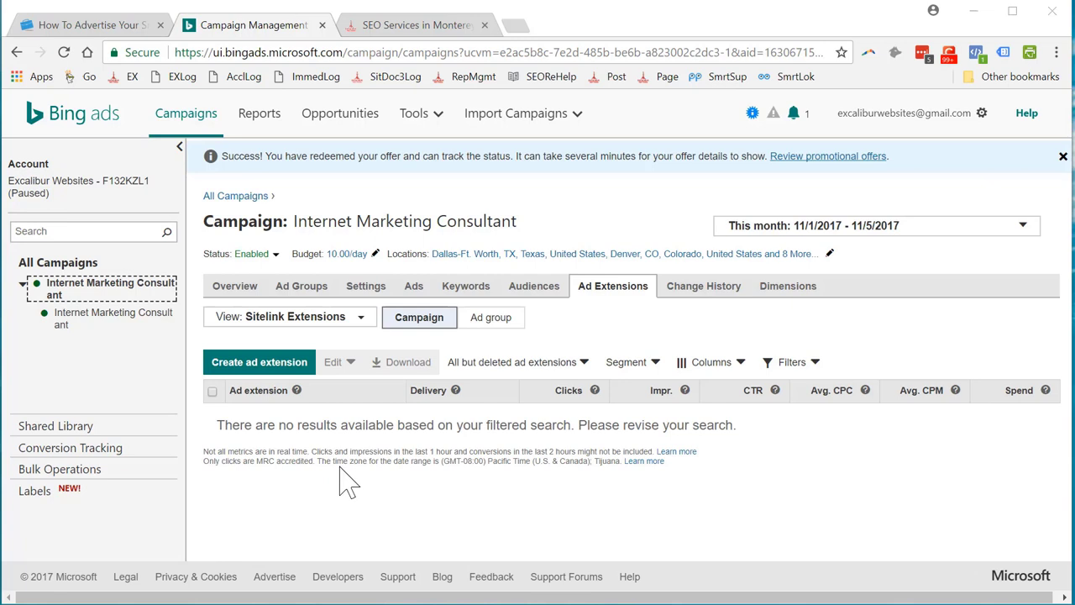
Fill a new sitelink: 'Mensa MBA Consulting', 'Grow your business fast', 1-hour-consulting2 URL.
{"action": "left_click", "coordinate": [284, 380]}
{"action": "scroll", "coordinate": [437, 504], "scroll_direction": "down", "scroll_amount": 5}
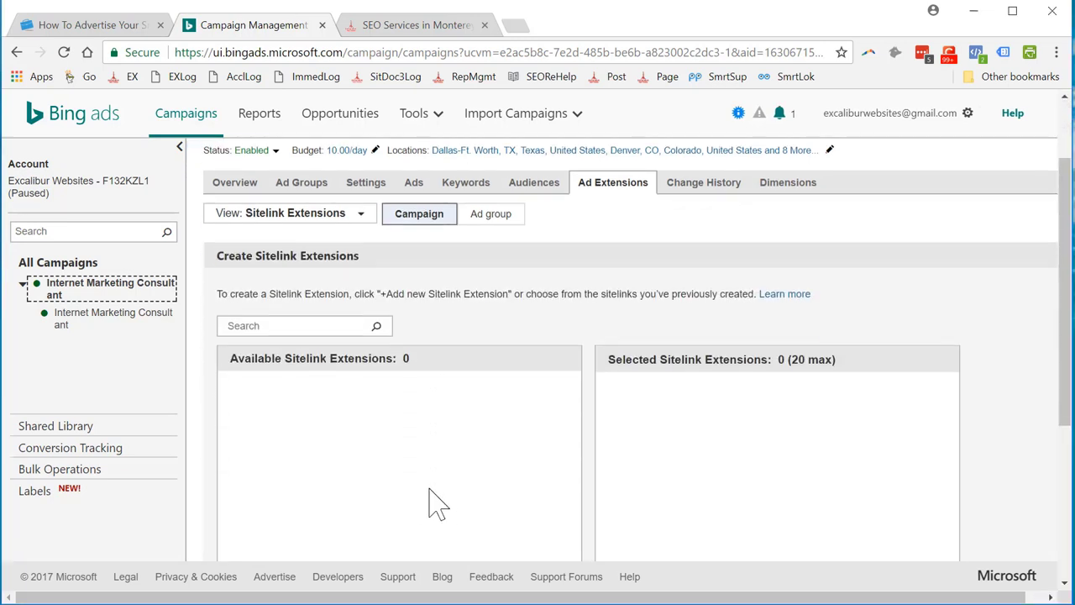
{"action": "left_click", "coordinate": [285, 406]}
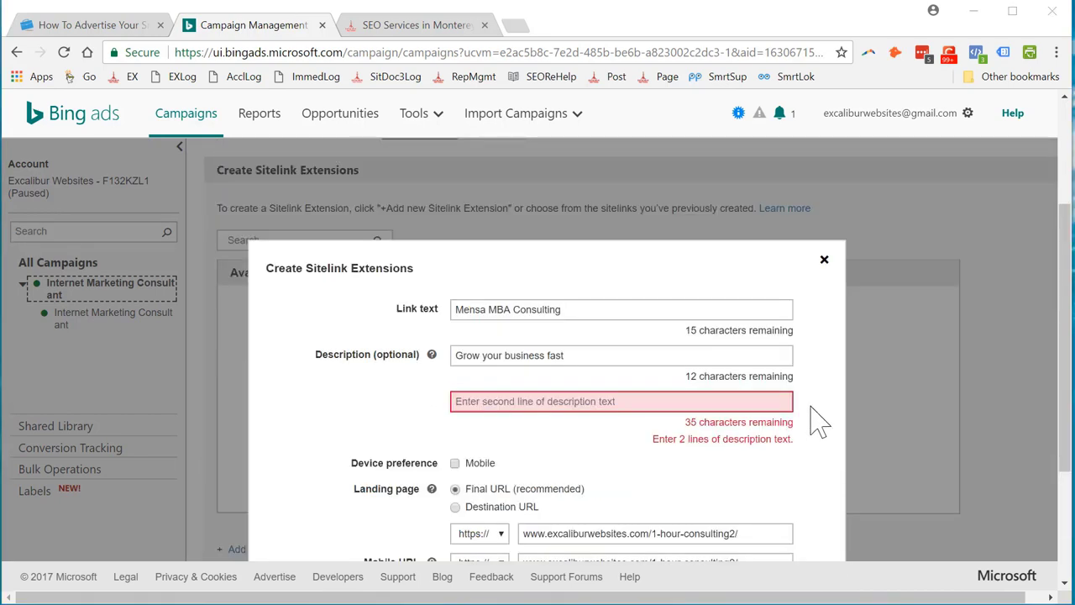
{"action": "scroll", "coordinate": [897, 353], "scroll_direction": "down", "scroll_amount": 1}
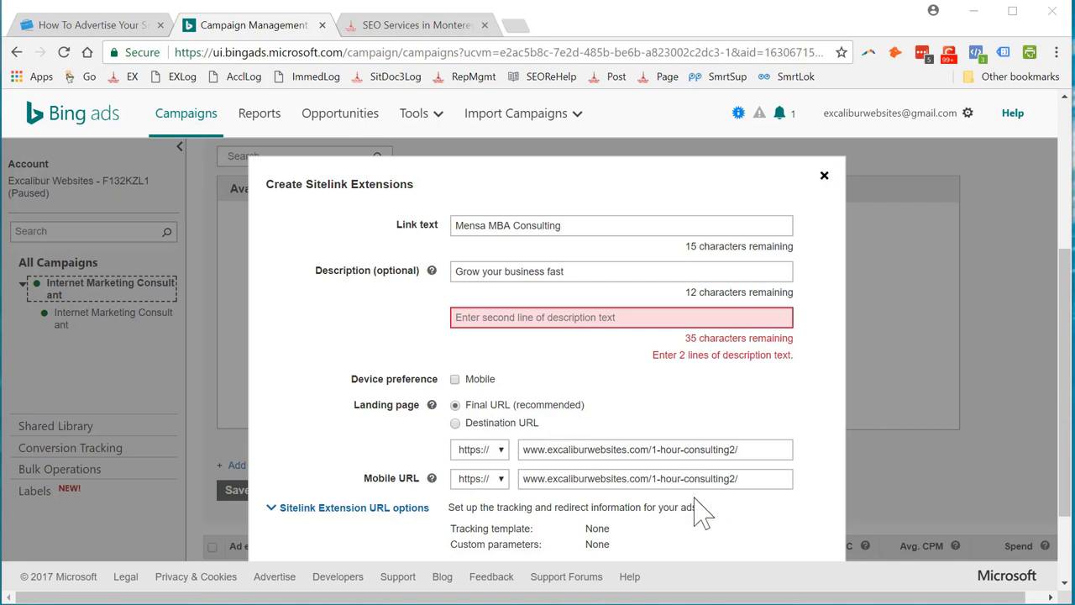
{"action": "scroll", "coordinate": [698, 514], "scroll_direction": "down", "scroll_amount": 3}
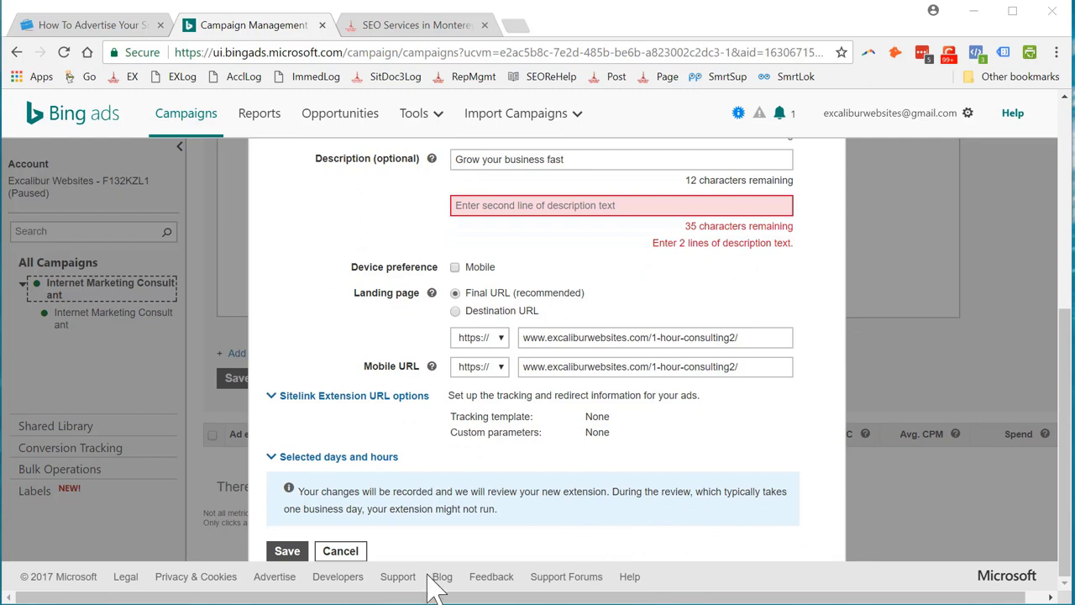
Fix validation by completing both description lines, then save the Mensa MBA Consulting sitelink.
{"action": "left_click", "coordinate": [288, 552]}
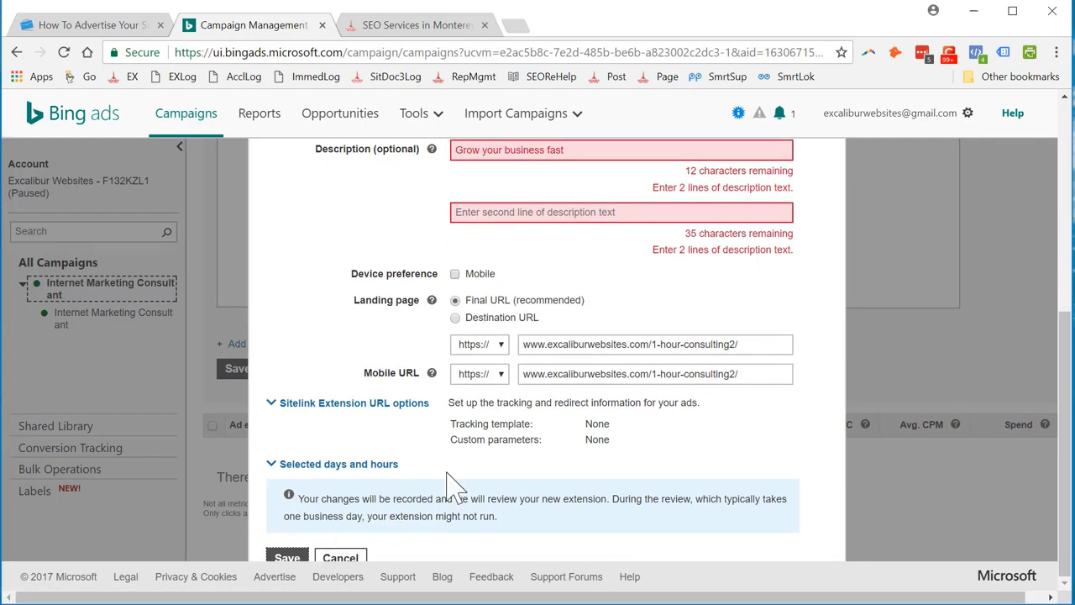
{"action": "scroll", "coordinate": [483, 369], "scroll_direction": "up", "scroll_amount": 1}
{"action": "scroll", "coordinate": [483, 370], "scroll_direction": "up", "scroll_amount": 2}
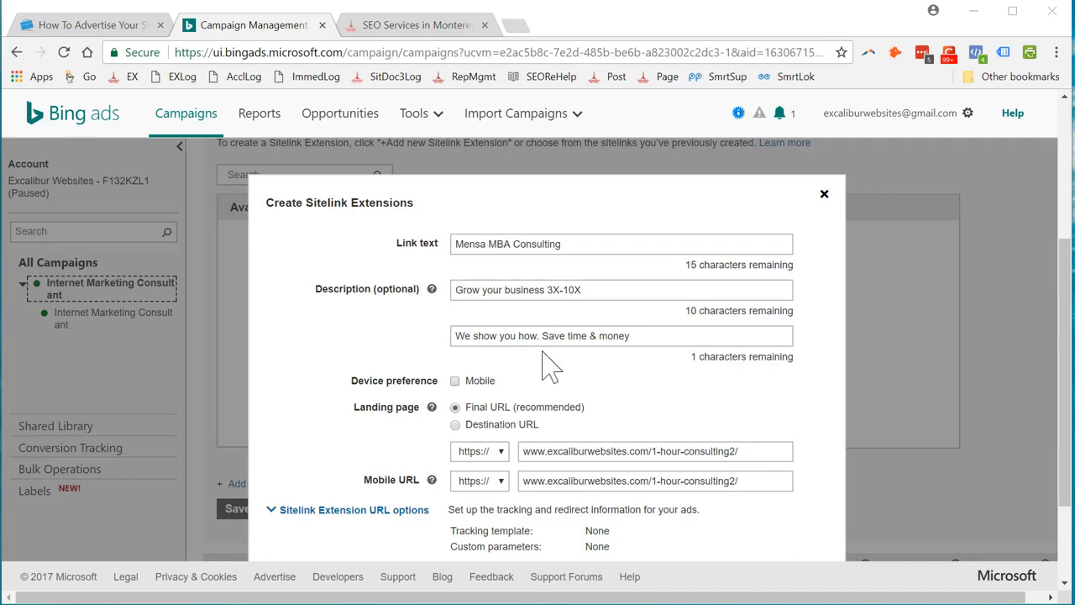
{"action": "left_click", "coordinate": [631, 337]}
{"action": "type", "text": "."}
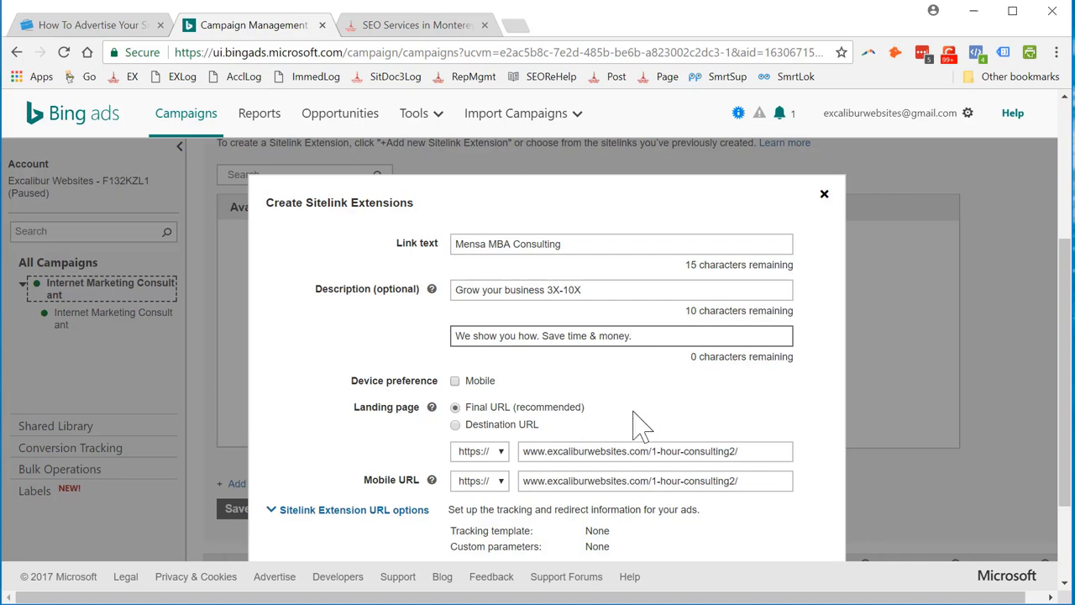
{"action": "scroll", "coordinate": [327, 428], "scroll_direction": "down", "scroll_amount": 3}
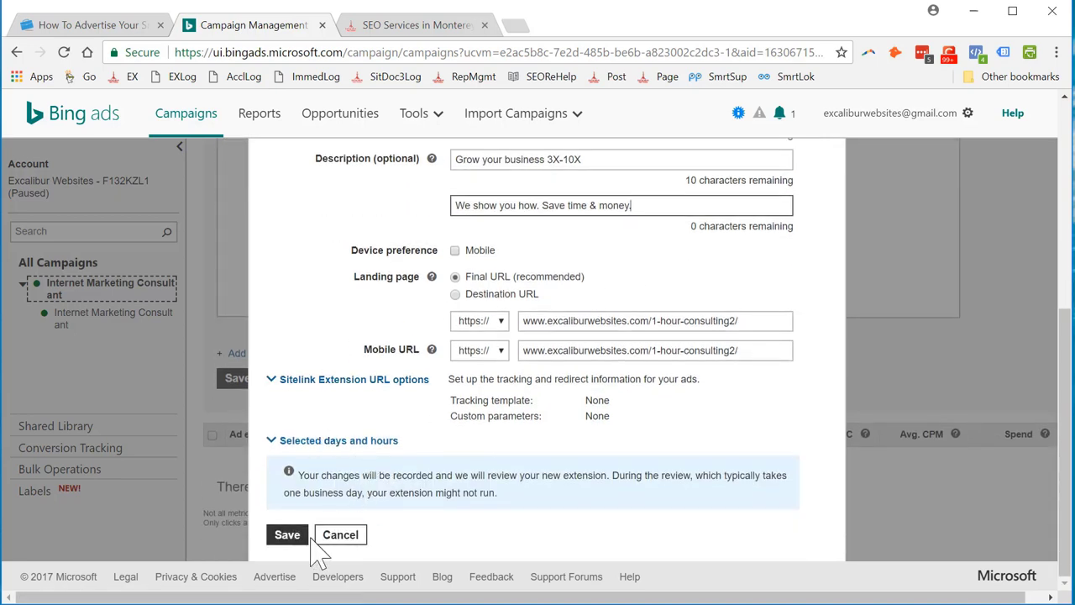
{"action": "left_click", "coordinate": [289, 535]}
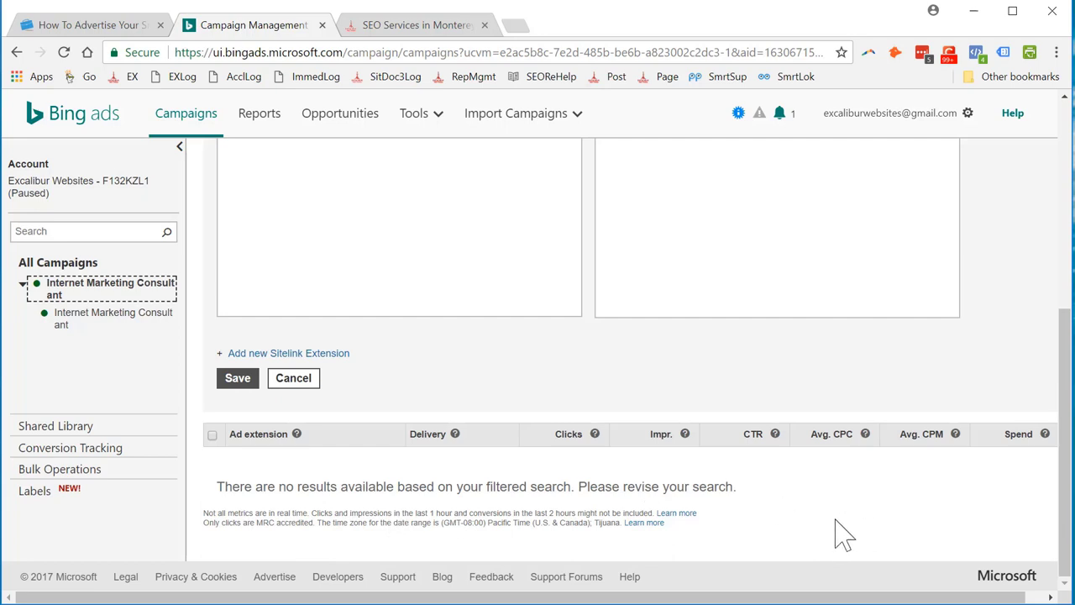
{"action": "scroll", "coordinate": [843, 533], "scroll_direction": "up", "scroll_amount": 1}
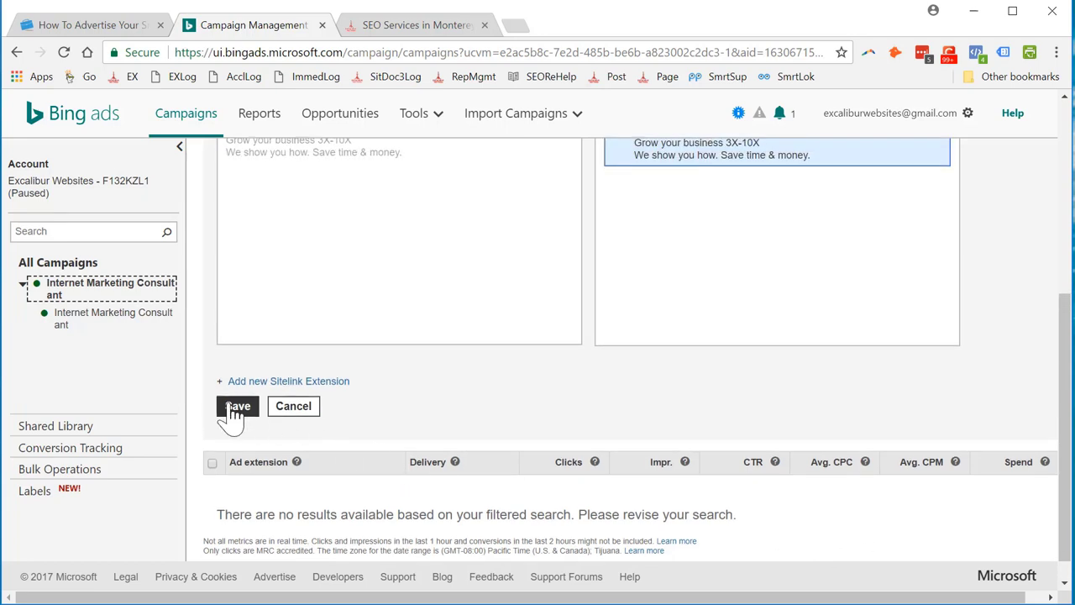
Save the Mensa MBA Consulting sitelink to the campaign and confirm it shows Eligible.
{"action": "left_click", "coordinate": [236, 406]}
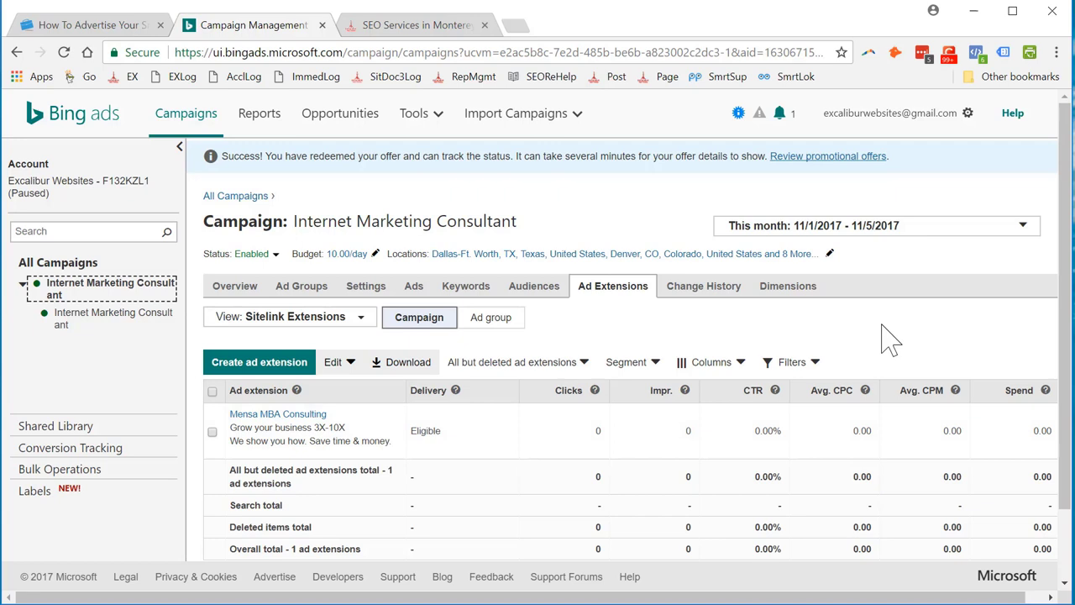
{"action": "scroll", "coordinate": [856, 389], "scroll_direction": "down", "scroll_amount": 2}
{"action": "scroll", "coordinate": [857, 389], "scroll_direction": "up", "scroll_amount": 2}
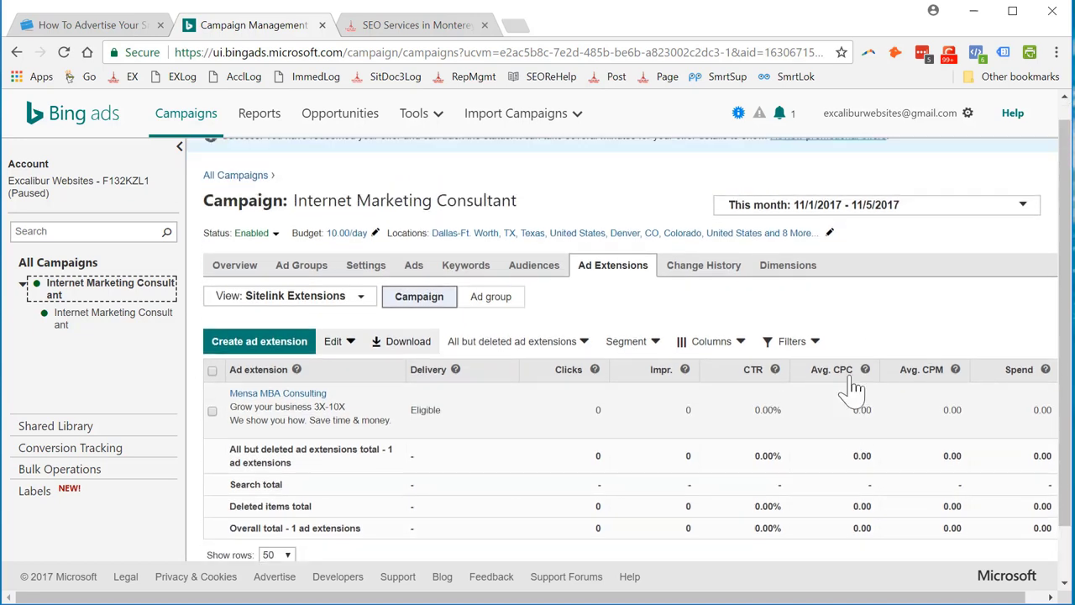